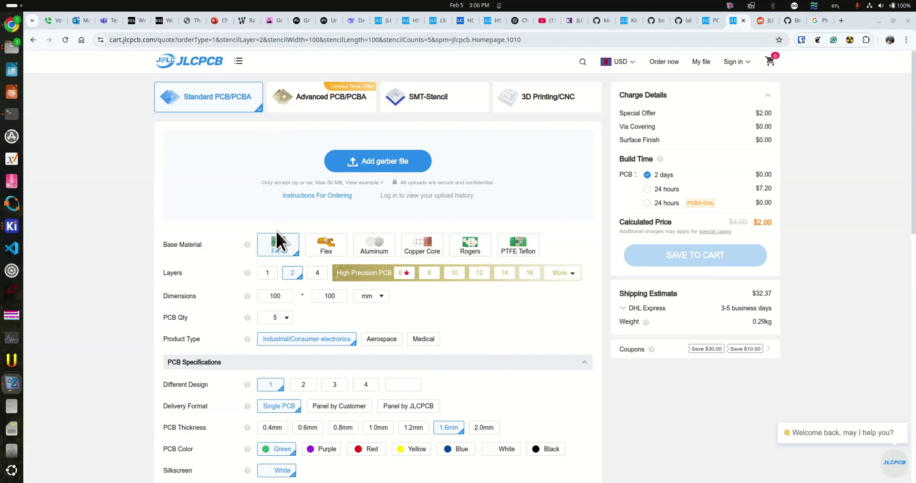
Go to JLCPCB's PCB Capabilities page from the menu beside the logo on the quote form.
scroll(276, 231, down, 3)
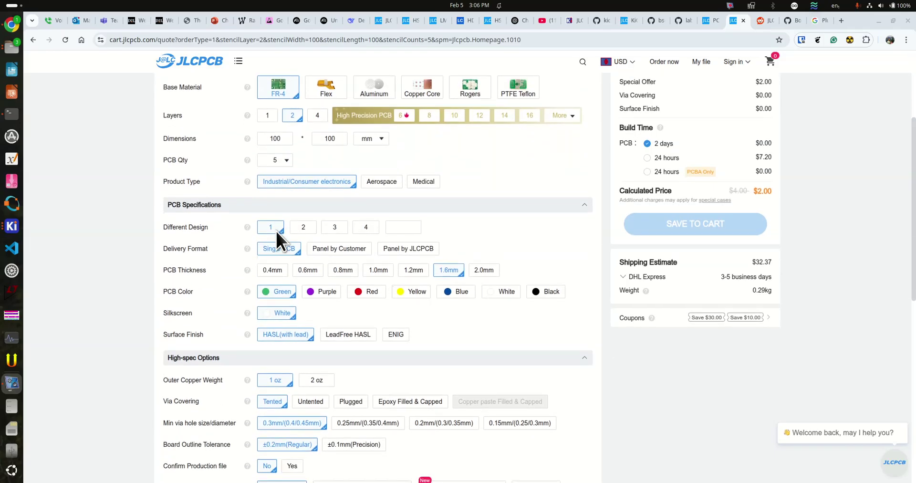
scroll(276, 229, down, 2)
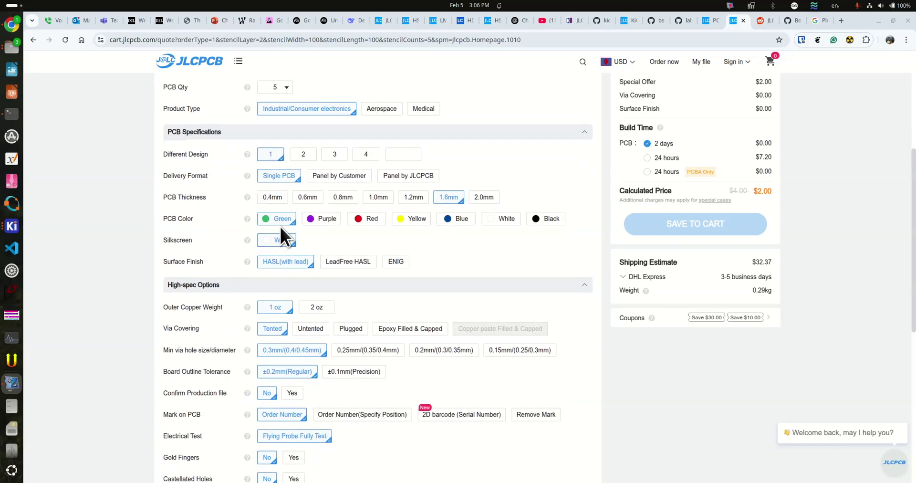
scroll(342, 288, down, 2)
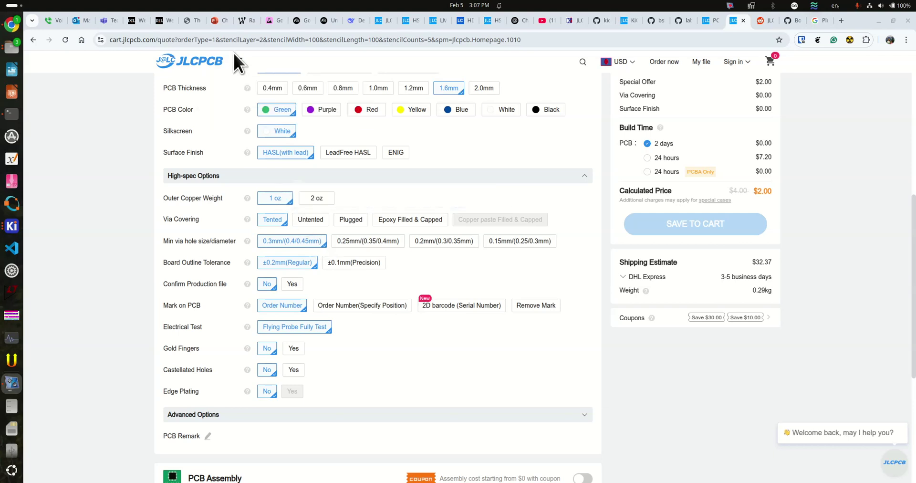
mouse_move(236, 59)
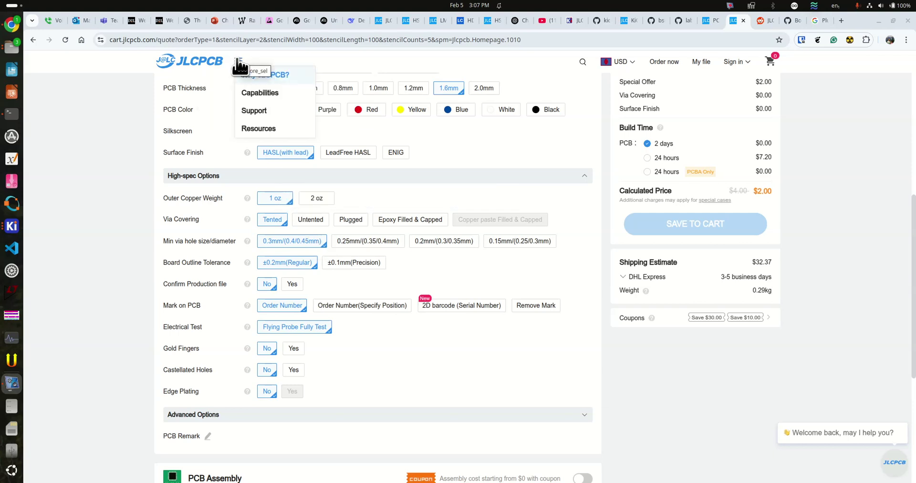
click(251, 97)
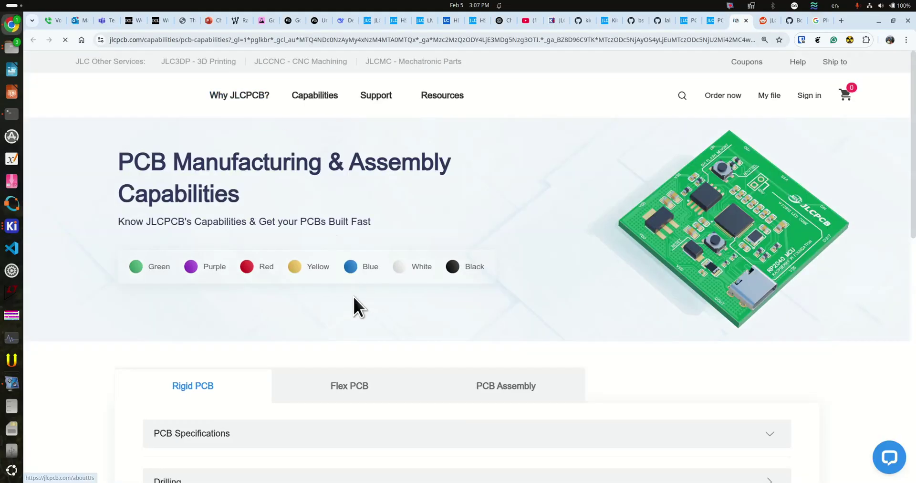
Collapse the PCB Specifications table and preview the board in blue, then white.
scroll(354, 297, down, 3)
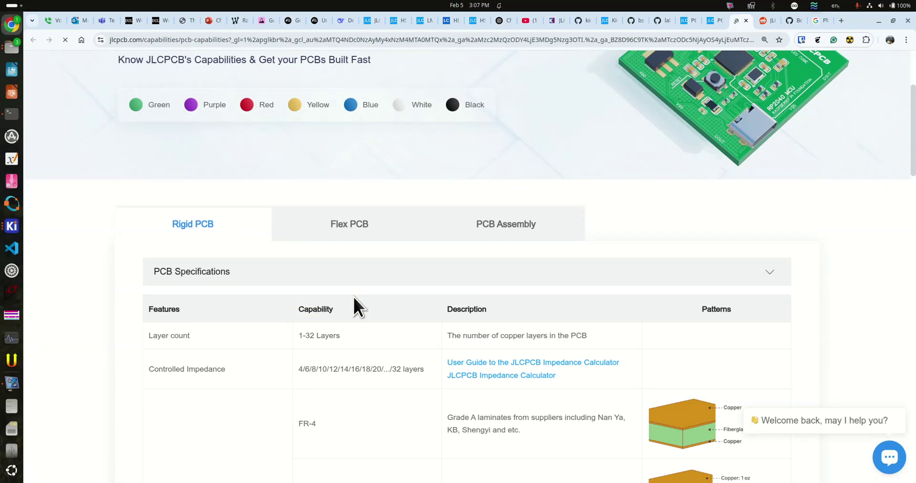
click(205, 271)
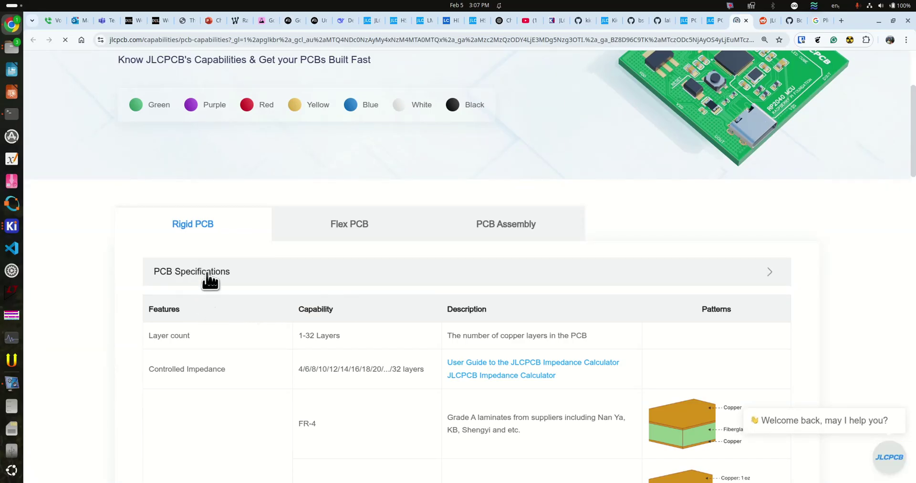
scroll(231, 343, down, 4)
scroll(231, 343, up, 5)
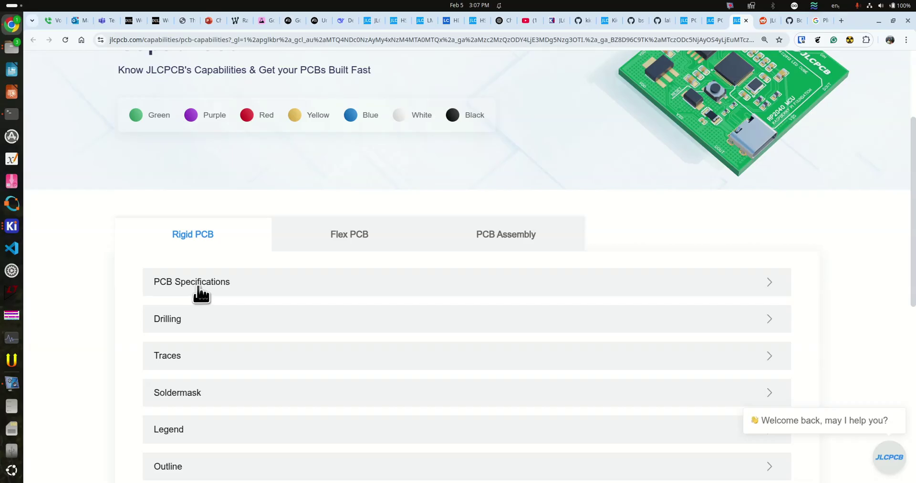
click(379, 127)
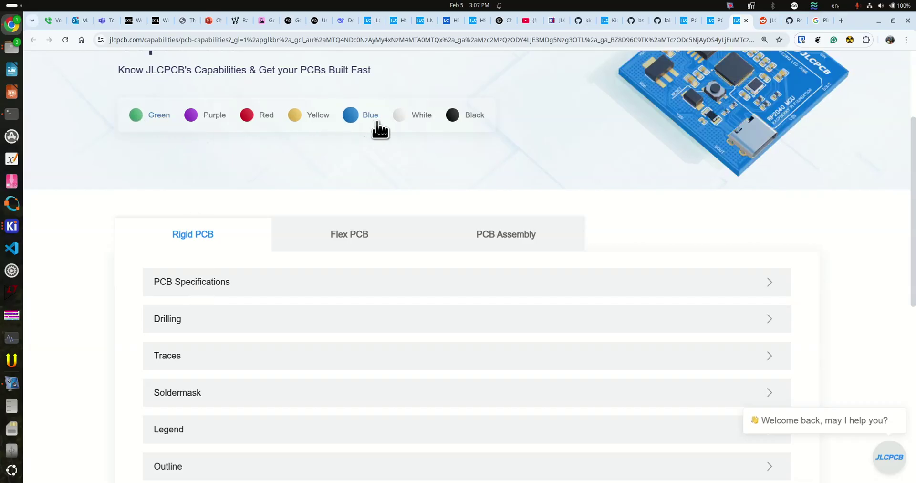
click(406, 117)
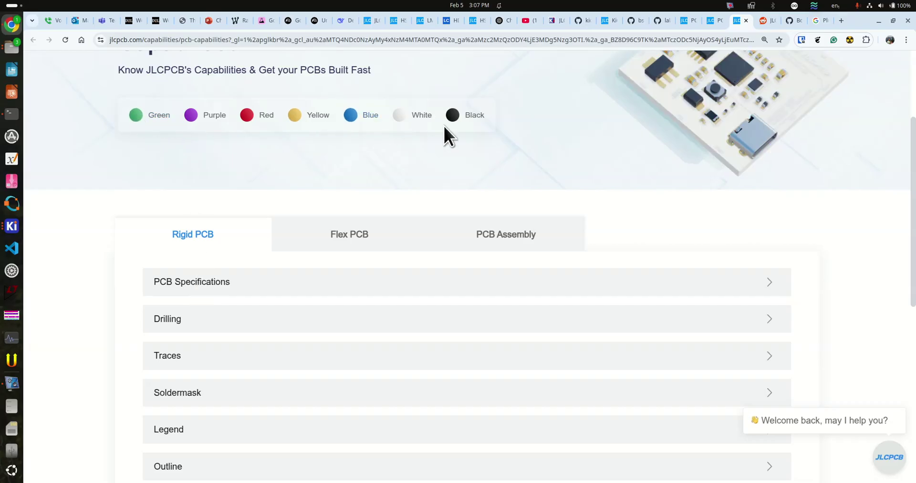
Expand PCB Specifications and review dimensions, 0.4–4.5 mm thickness, copper weights, soldermask colours and surface finishes.
click(184, 289)
scroll(231, 302, down, 3)
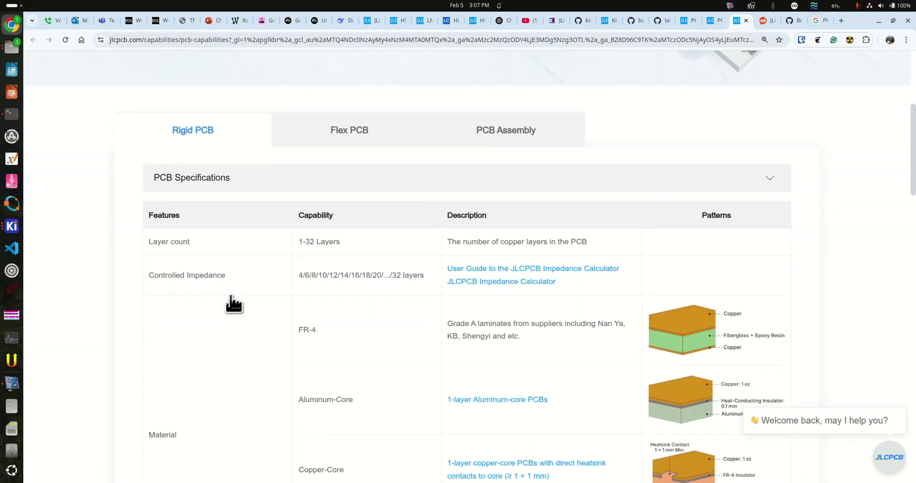
scroll(232, 303, down, 1)
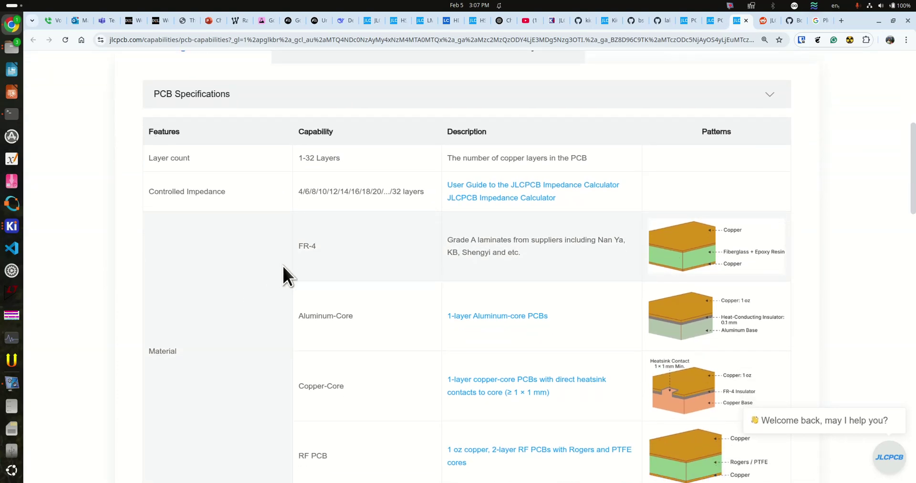
scroll(281, 334, down, 2)
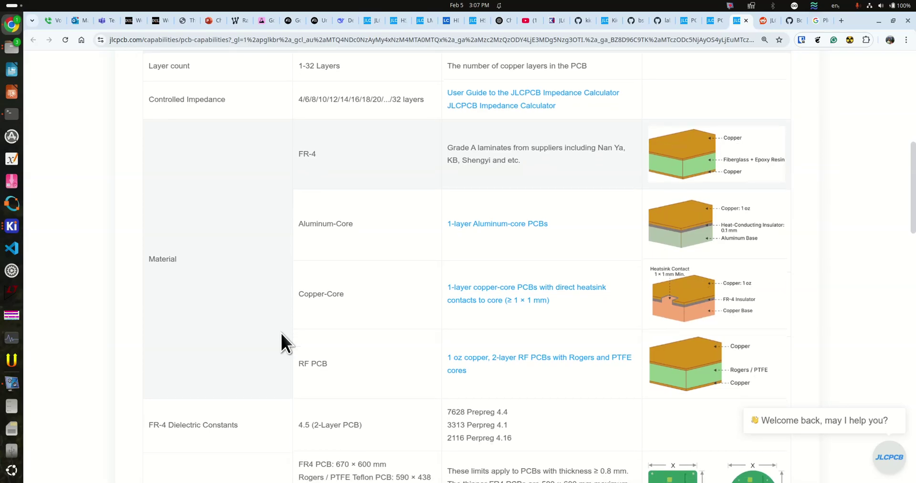
scroll(282, 334, down, 2)
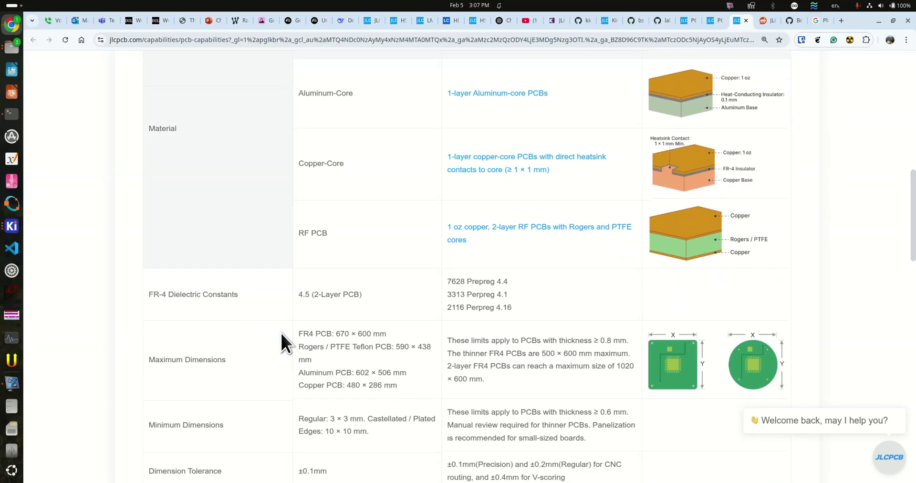
scroll(282, 334, up, 1)
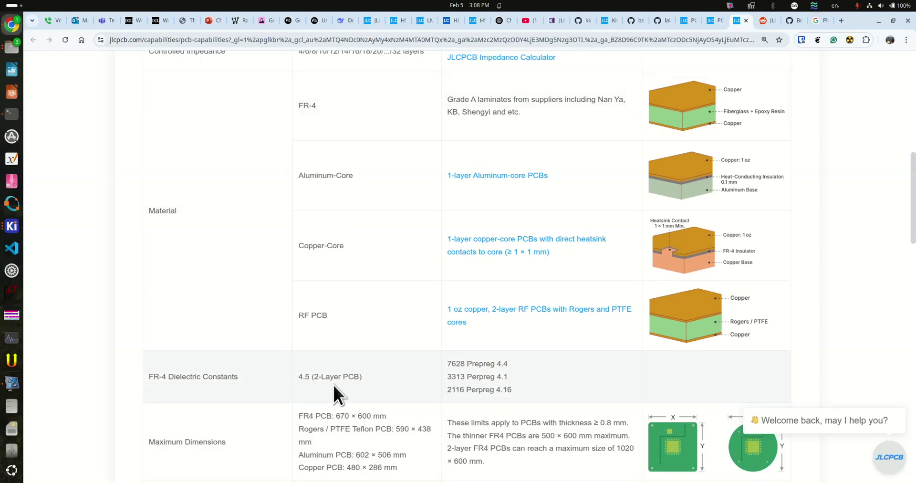
scroll(333, 383, up, 1)
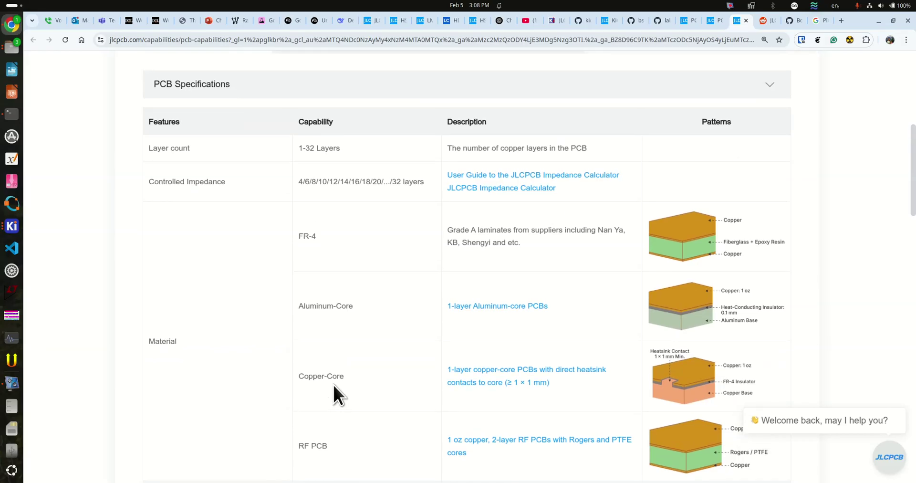
scroll(333, 384, down, 2)
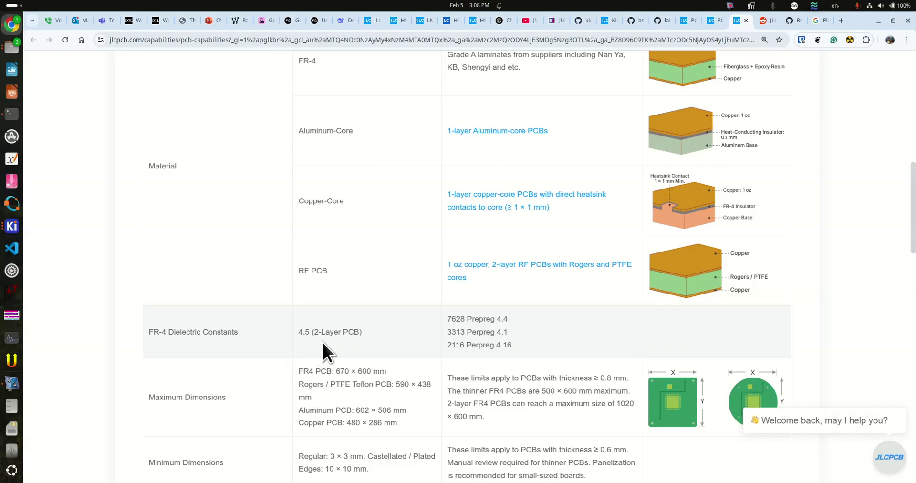
scroll(322, 343, down, 2)
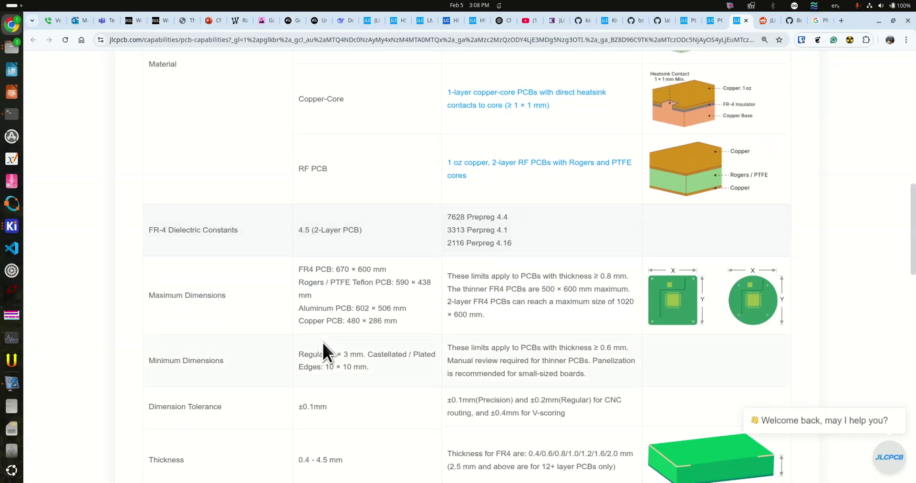
scroll(323, 342, down, 2)
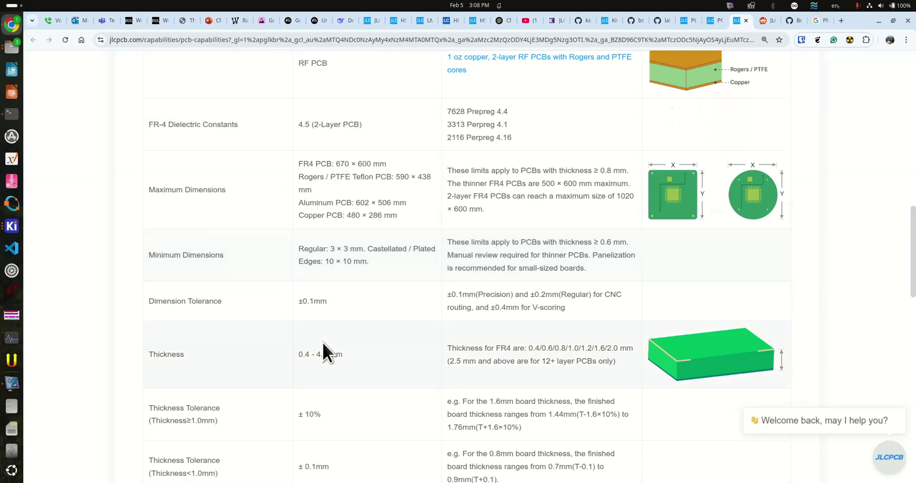
scroll(323, 342, down, 2)
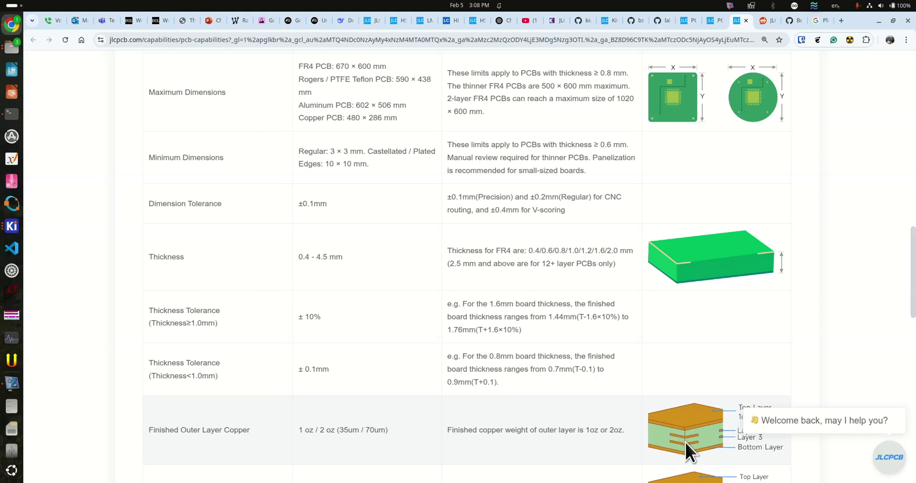
scroll(254, 398, down, 5)
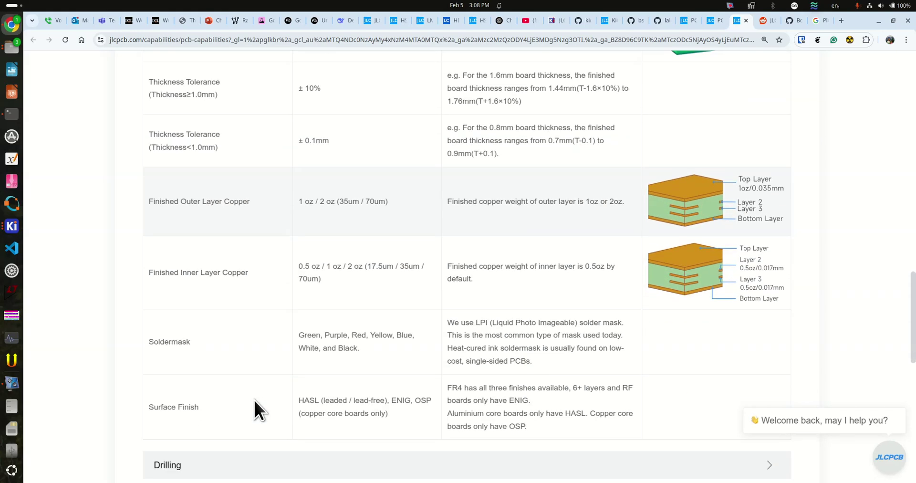
scroll(253, 398, down, 5)
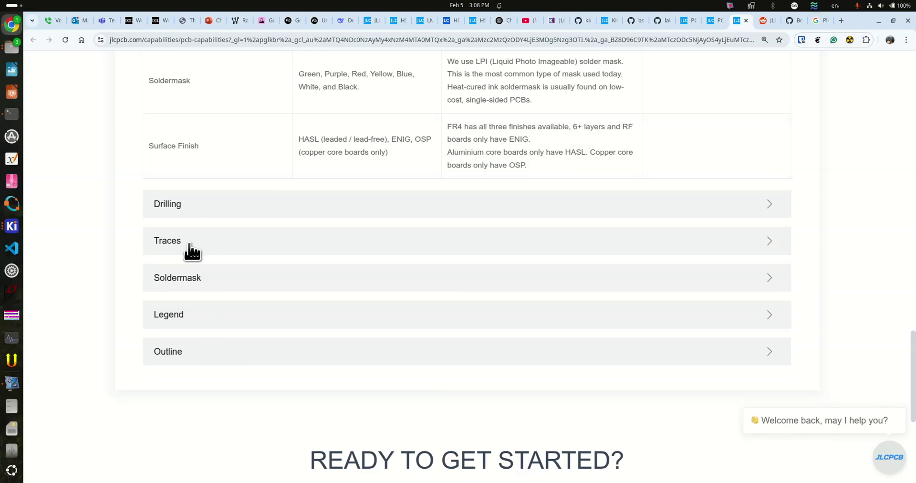
Expand the Traces table to review 0.10/0.10 mm minimum width and spacing, annular rings and BGA limits.
click(193, 251)
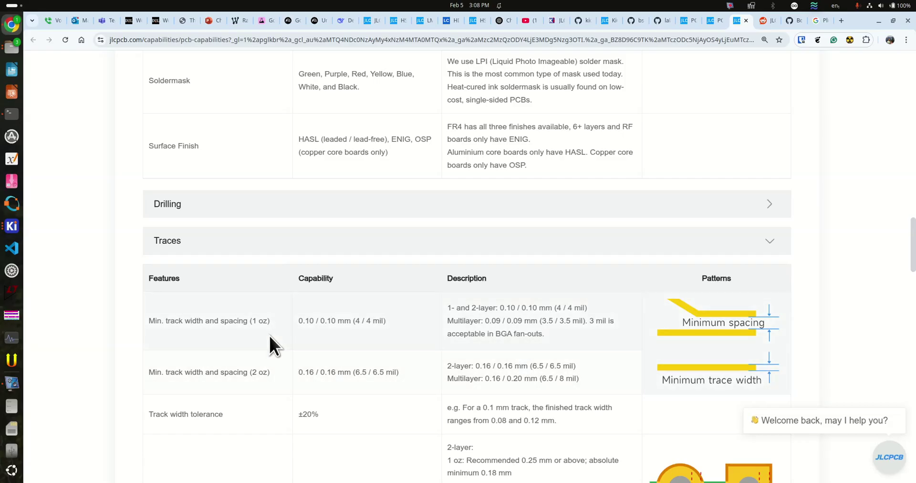
scroll(270, 337, down, 4)
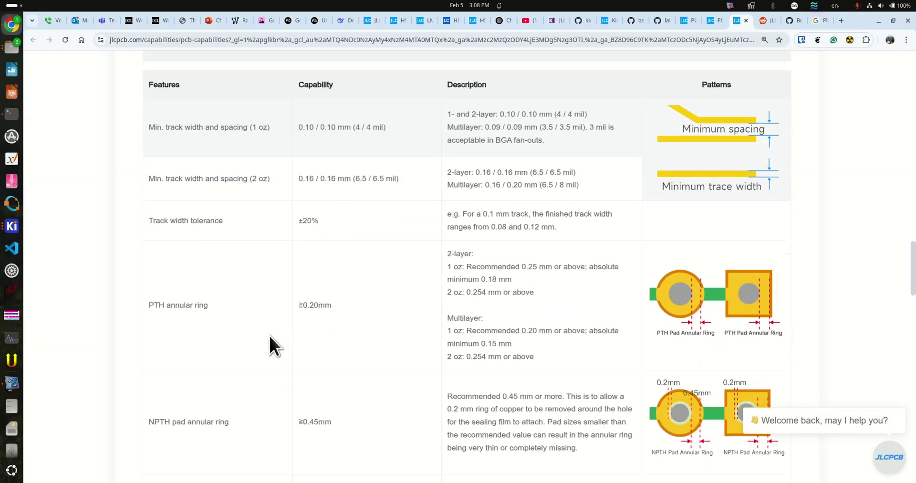
scroll(268, 334, down, 2)
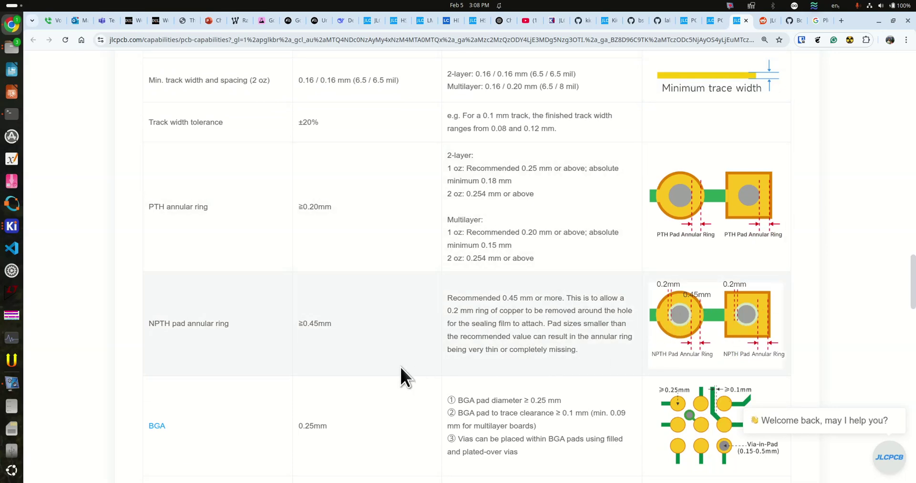
scroll(401, 368, down, 5)
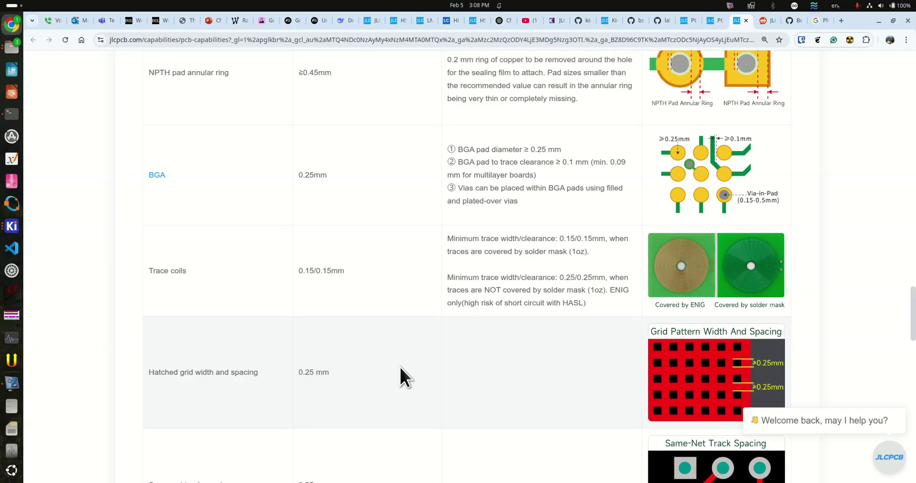
Switch to the Audio_in_usd_sound_rp_pico PCB Editor window through the app switcher.
key(alt+Tab)
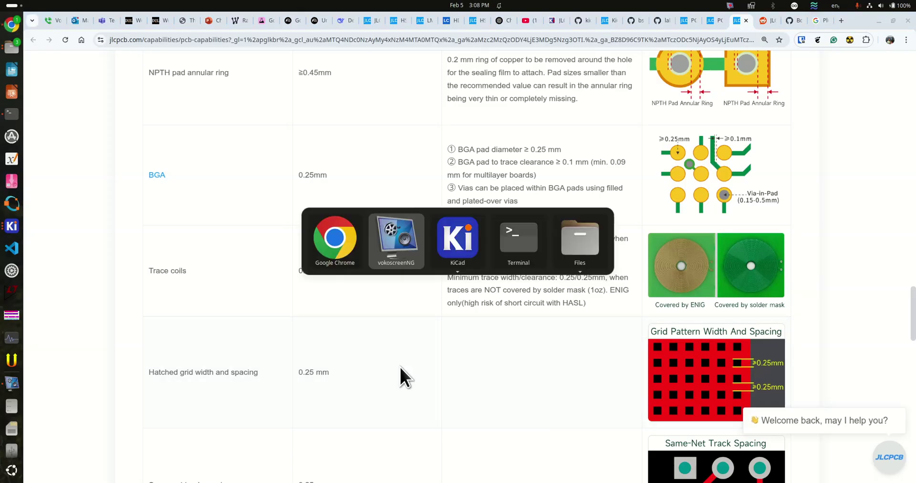
key(alt+Tab)
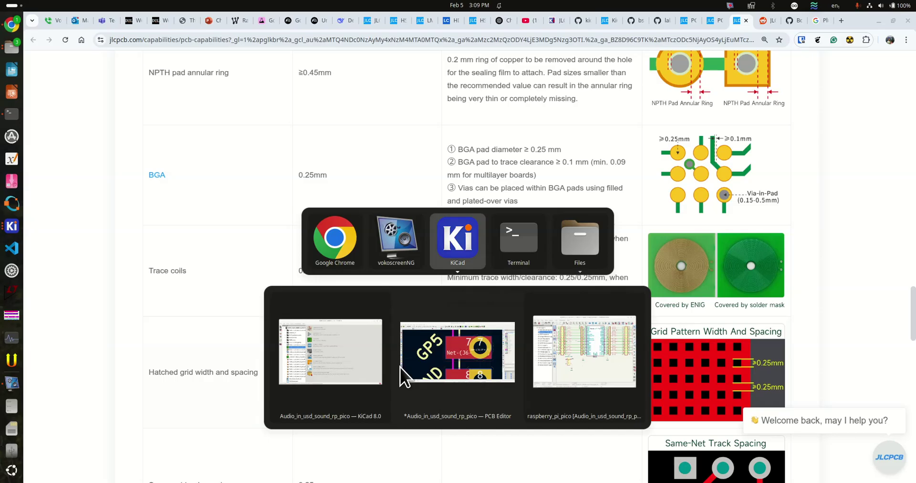
click(436, 357)
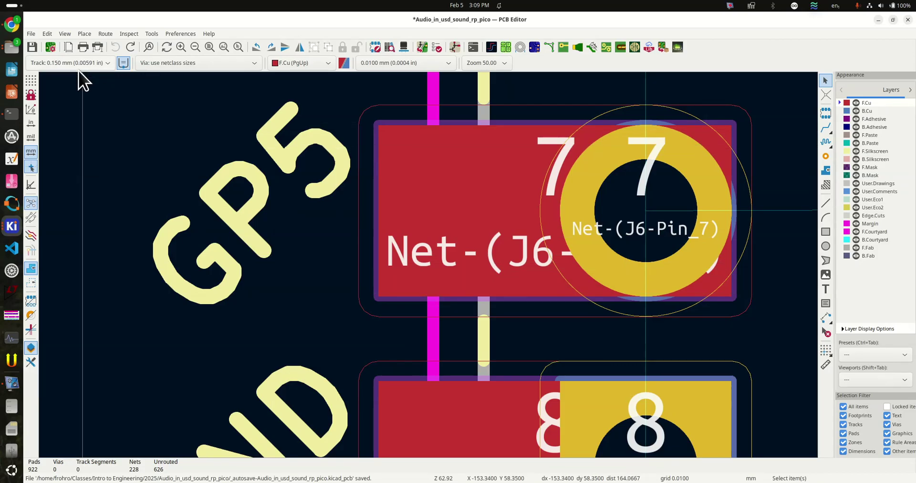
View Board Setup's Constraints: 0.2 mm clearance, 0.1 mm track width, 0.4 mm via, 0.3 mm hole.
click(31, 33)
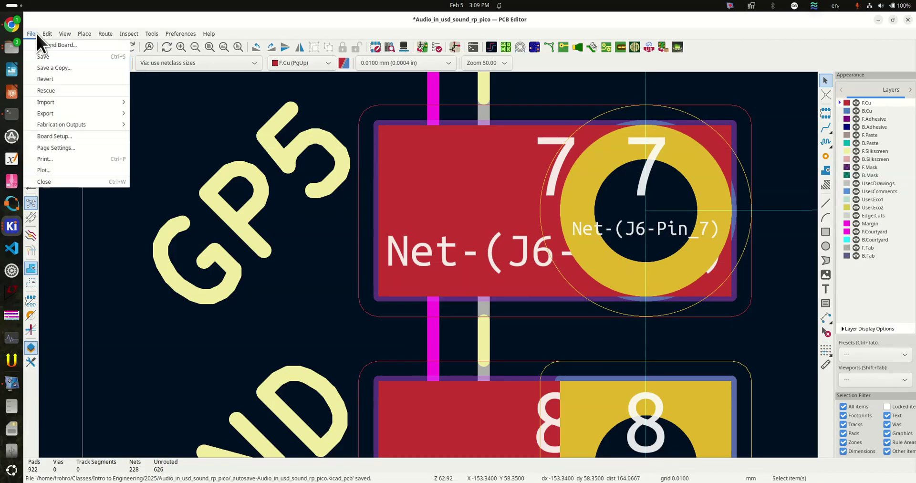
click(85, 136)
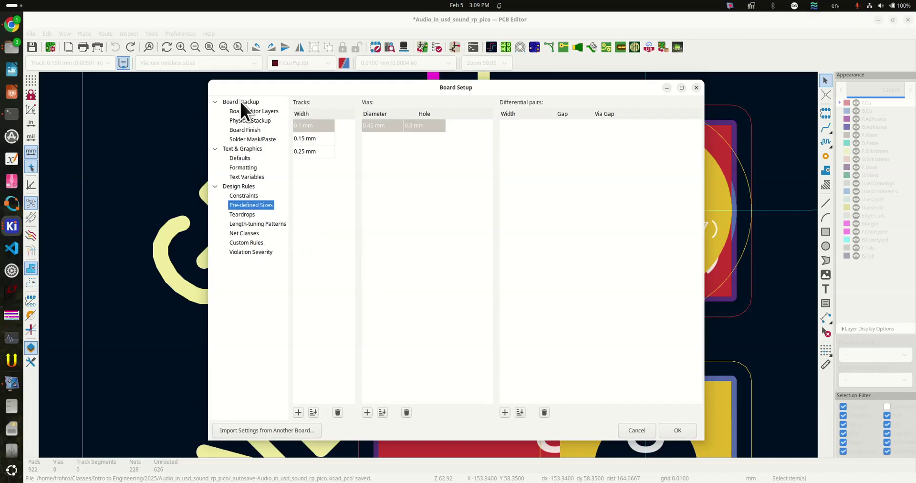
click(239, 193)
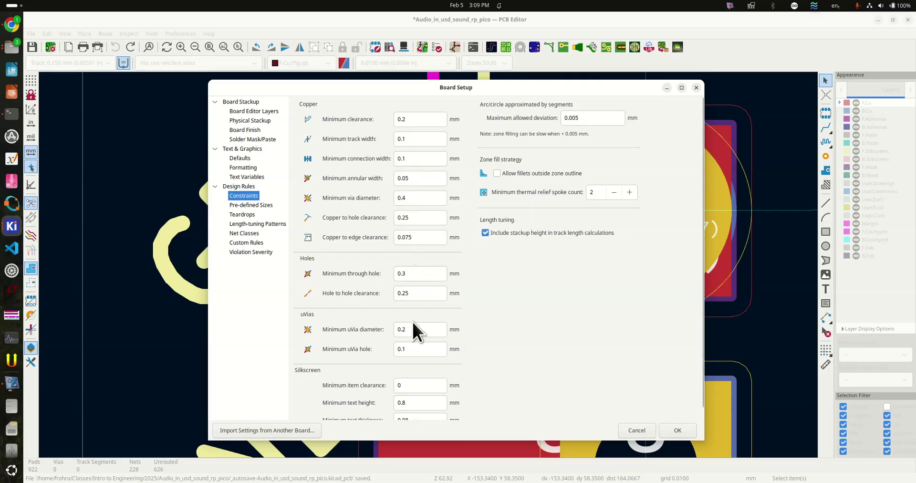
scroll(414, 392, down, 1)
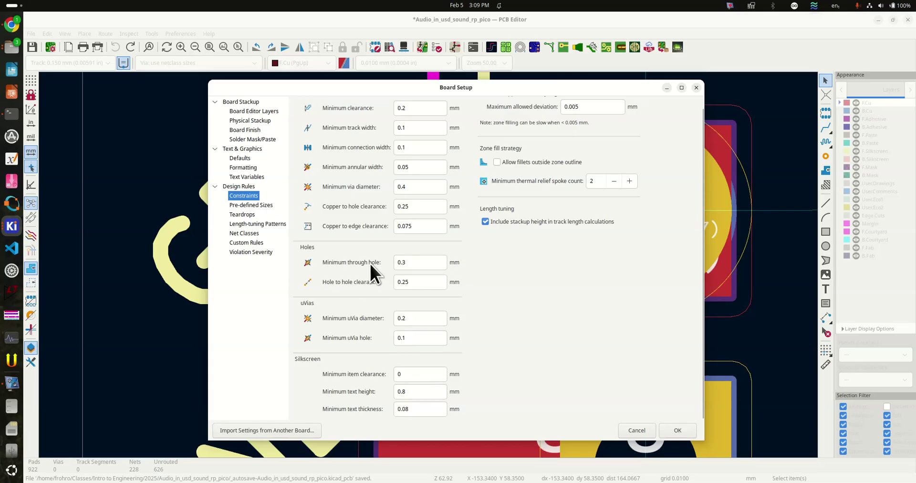
Keep pre-defined track widths 0.1, 0.15, 0.25 mm and the 0.45/0.3 mm via, then confirm Board Setup.
click(268, 206)
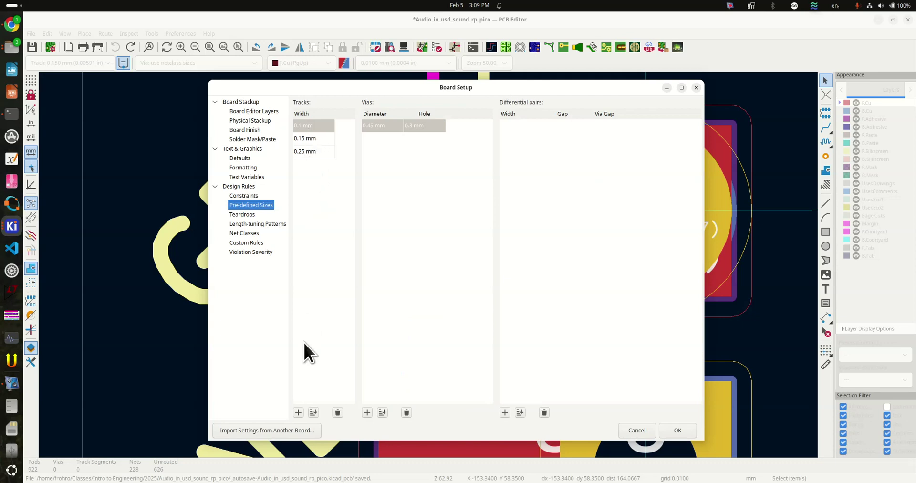
click(299, 413)
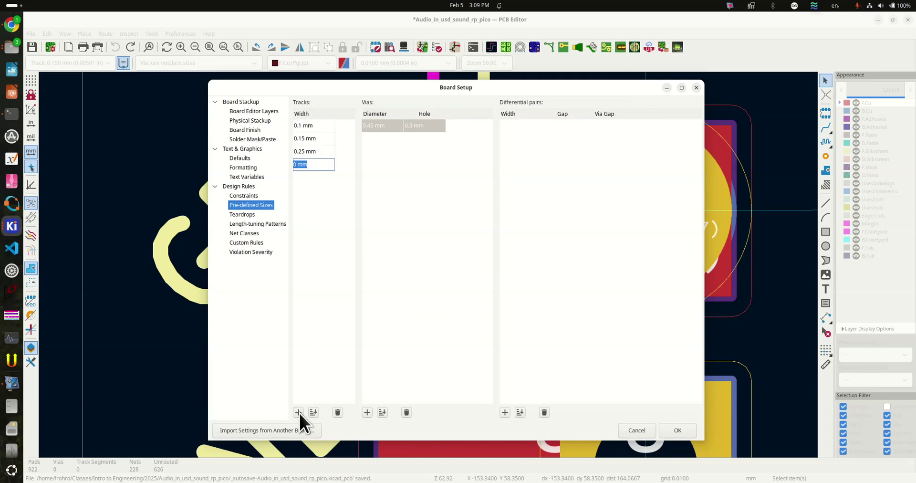
click(338, 413)
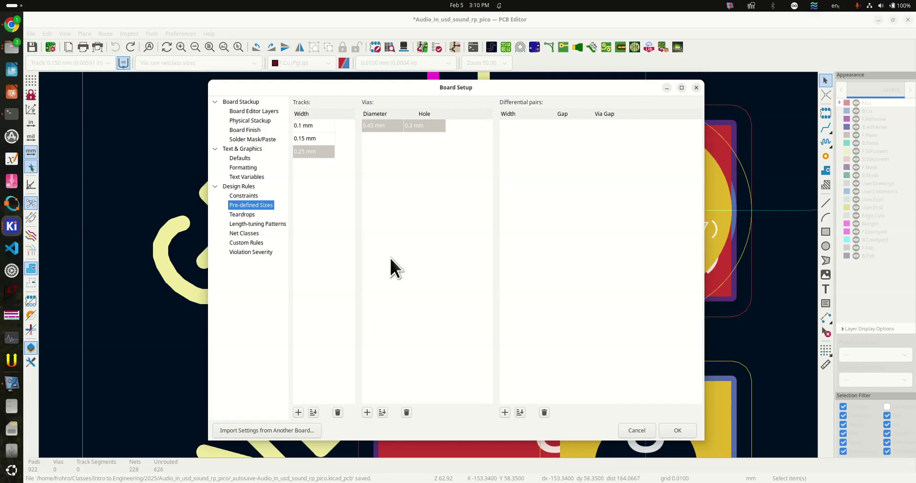
click(678, 430)
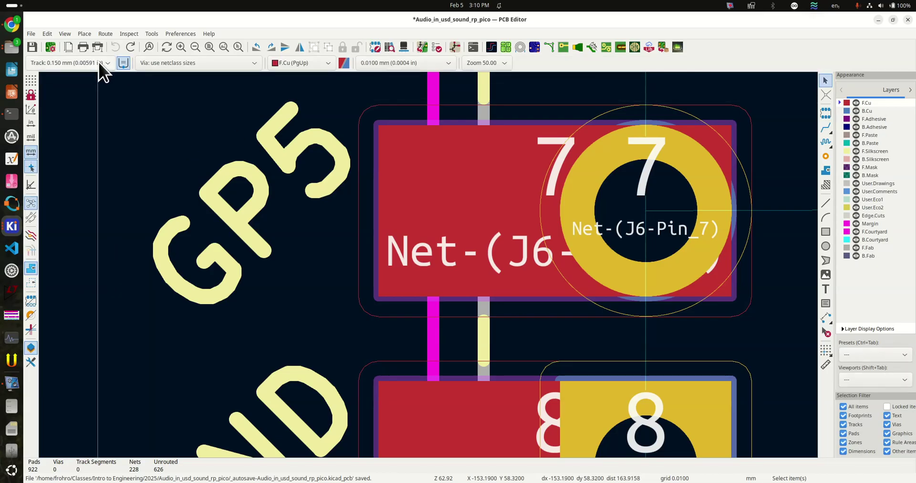
click(98, 62)
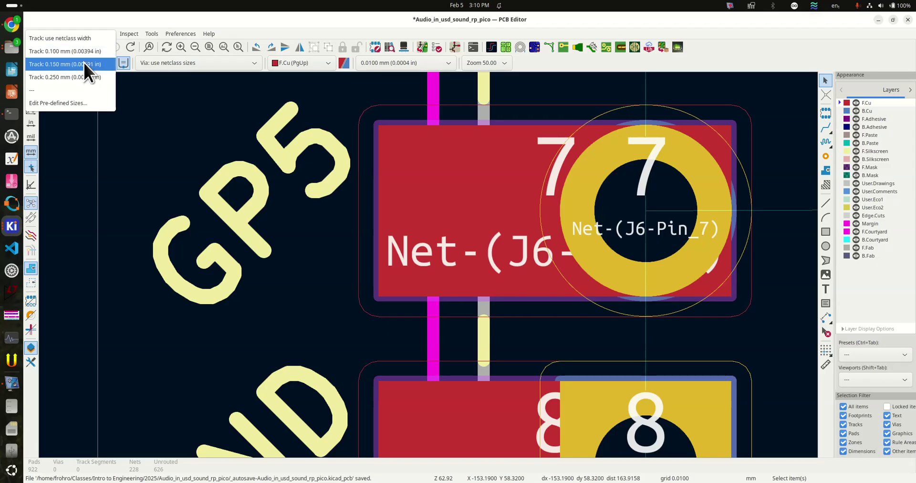
click(84, 63)
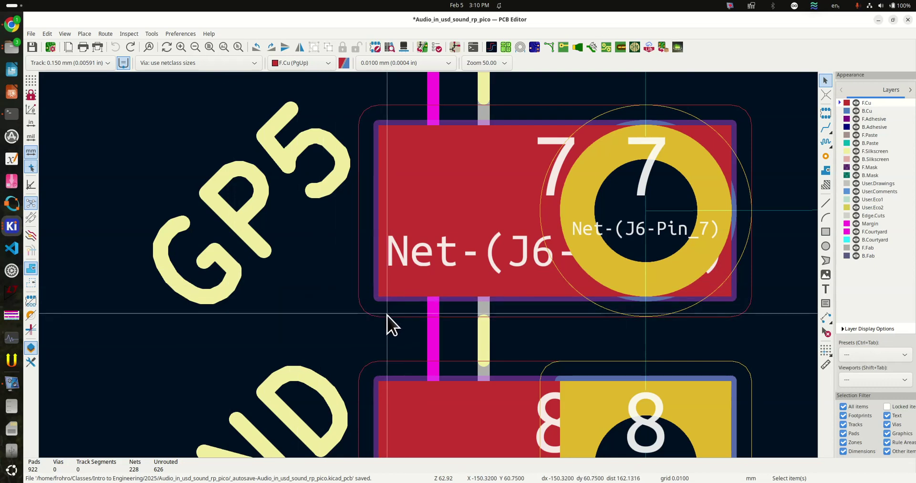
click(399, 65)
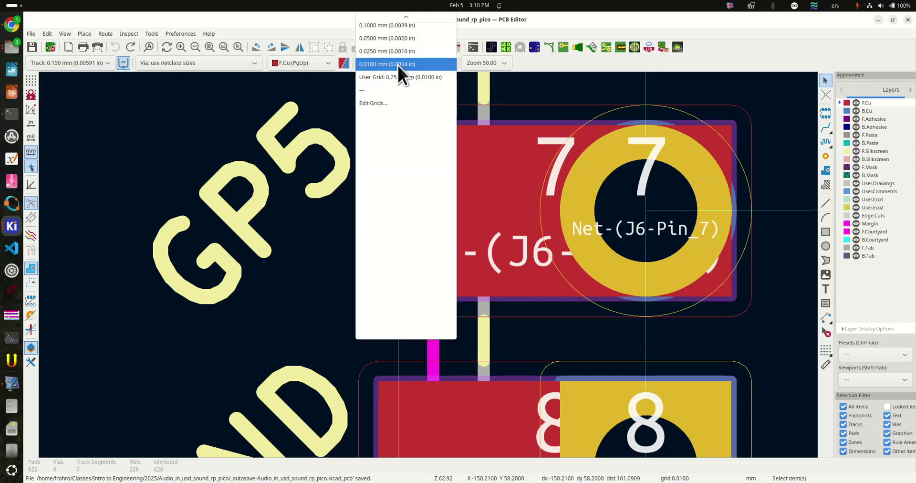
click(388, 29)
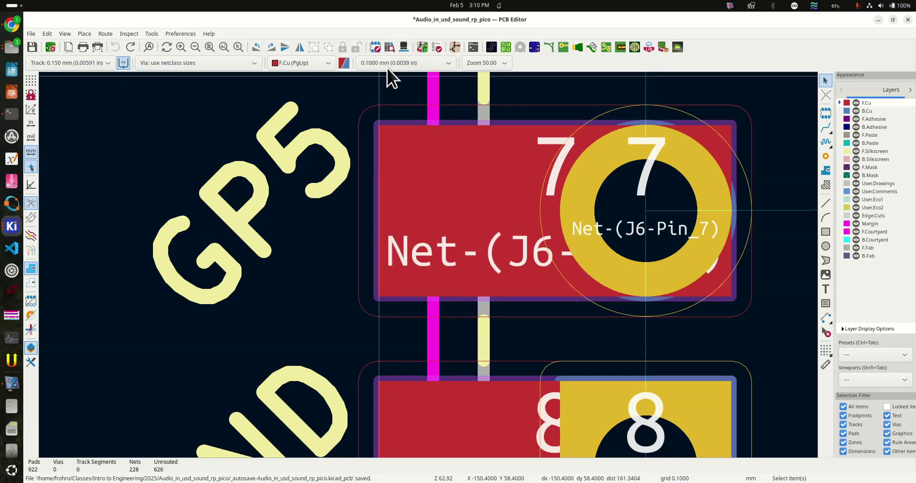
click(447, 63)
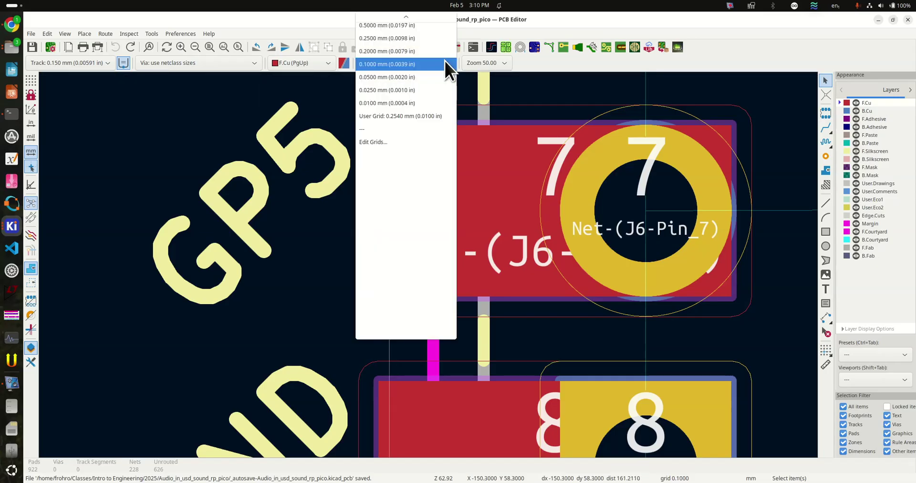
click(408, 55)
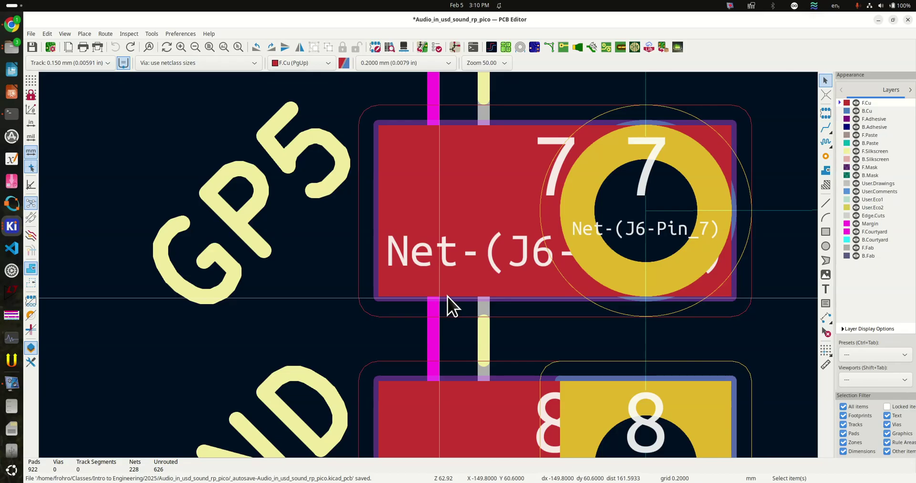
click(447, 65)
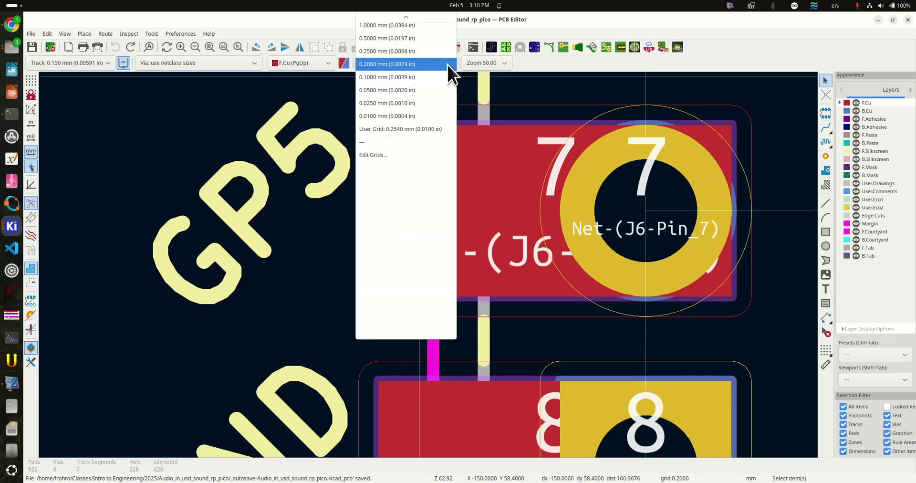
click(436, 119)
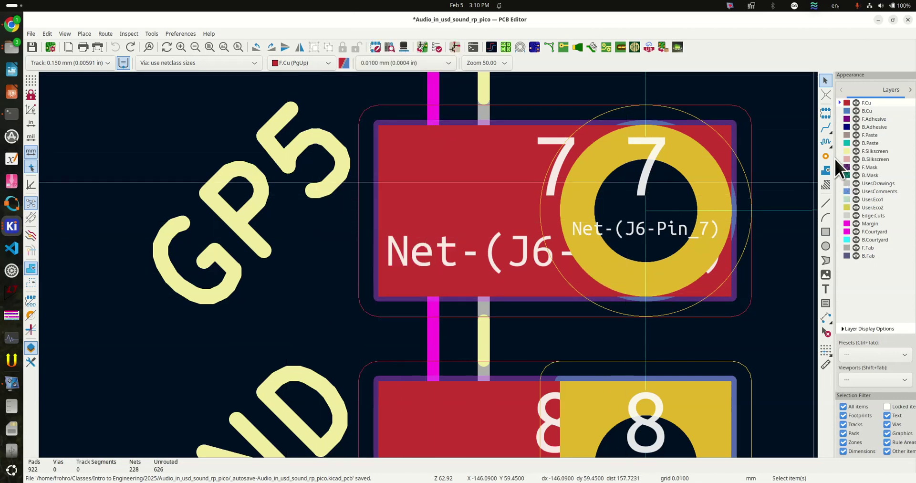
Route two 0.15 mm test tracks beside the pin 7 pad and the GND label.
click(827, 128)
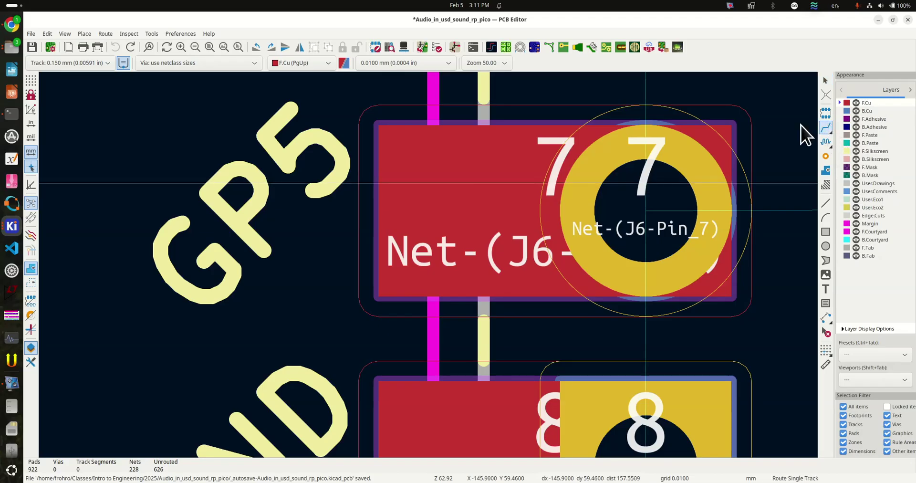
click(295, 297)
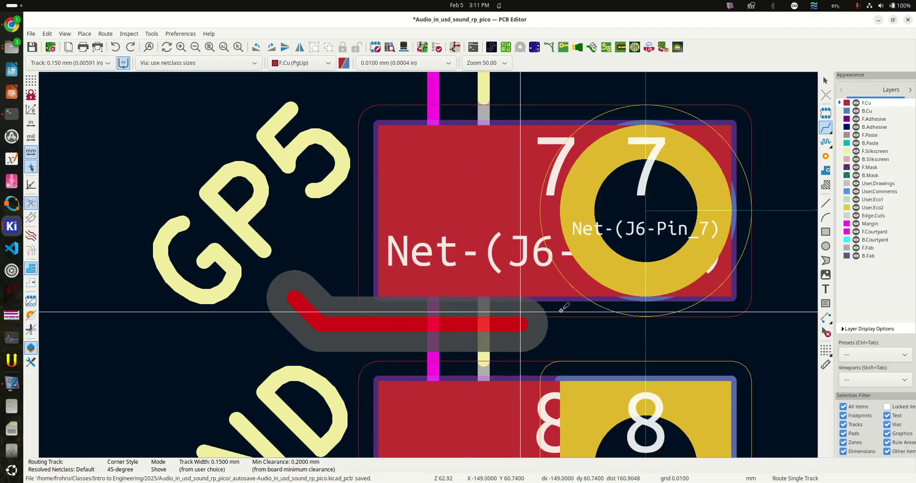
double_click(810, 283)
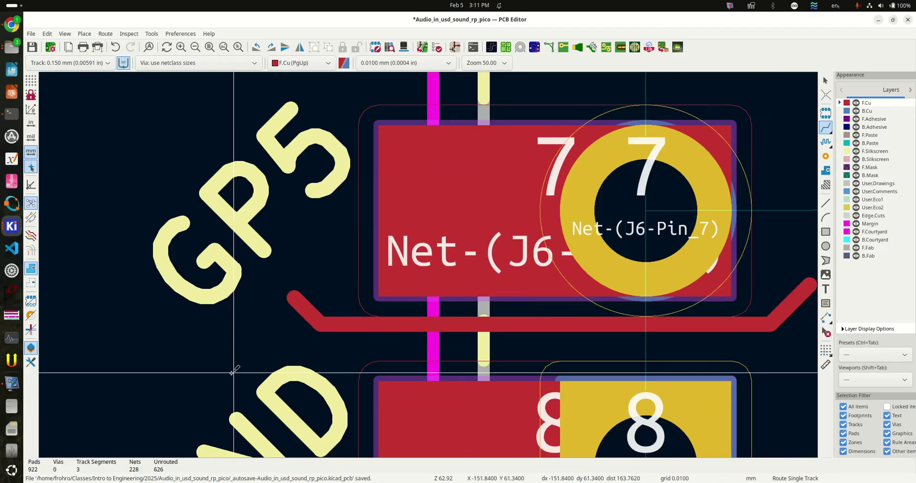
click(280, 380)
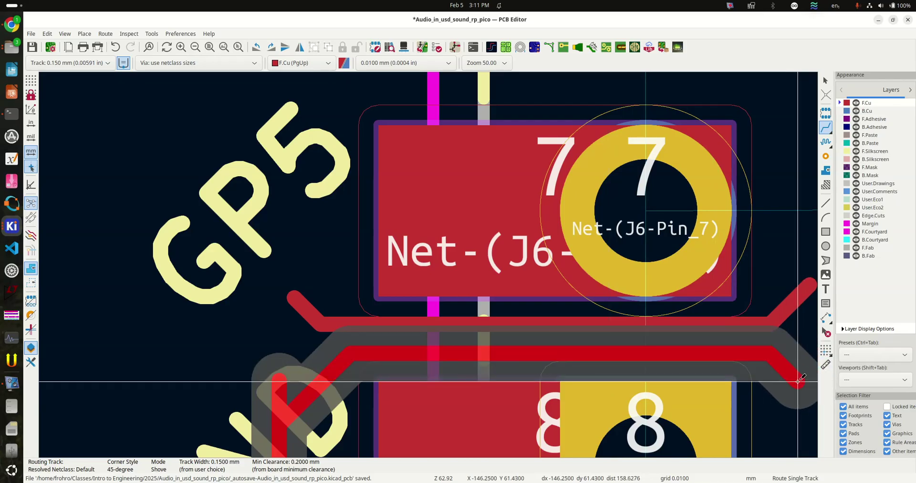
double_click(800, 381)
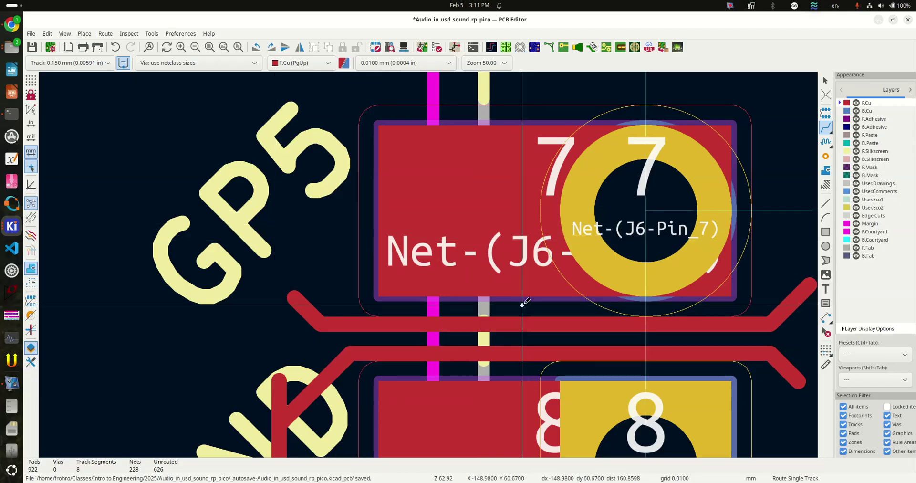
scroll(523, 305, down, 2)
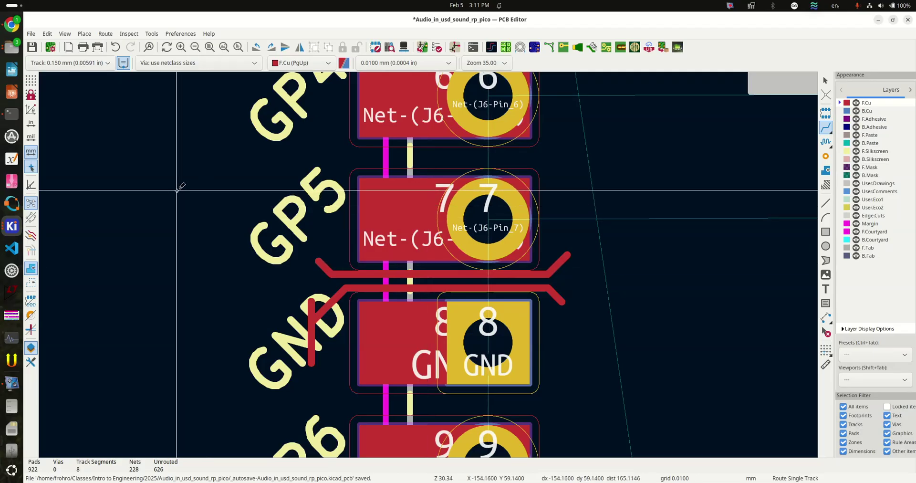
Check in Calculator Tools that a 0.1 mm external trace carries about 0.22 A, then close it.
key(alt+grave)
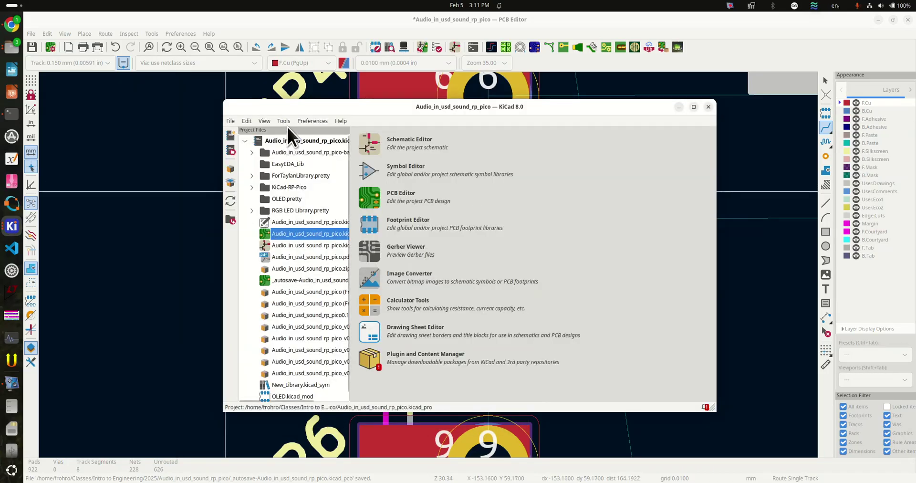
click(374, 304)
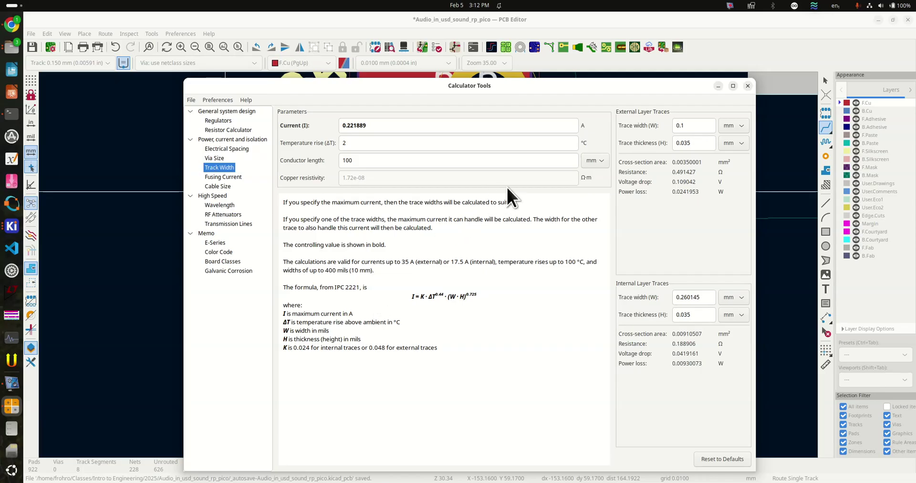
click(699, 127)
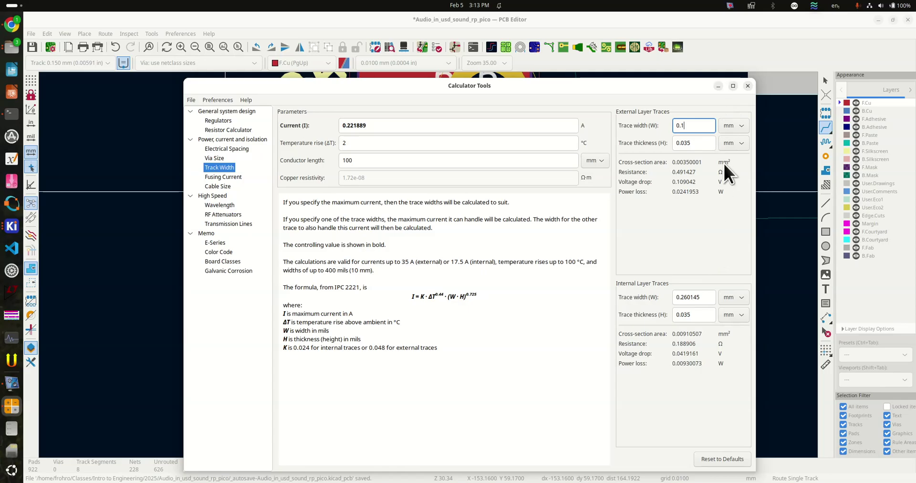
click(747, 86)
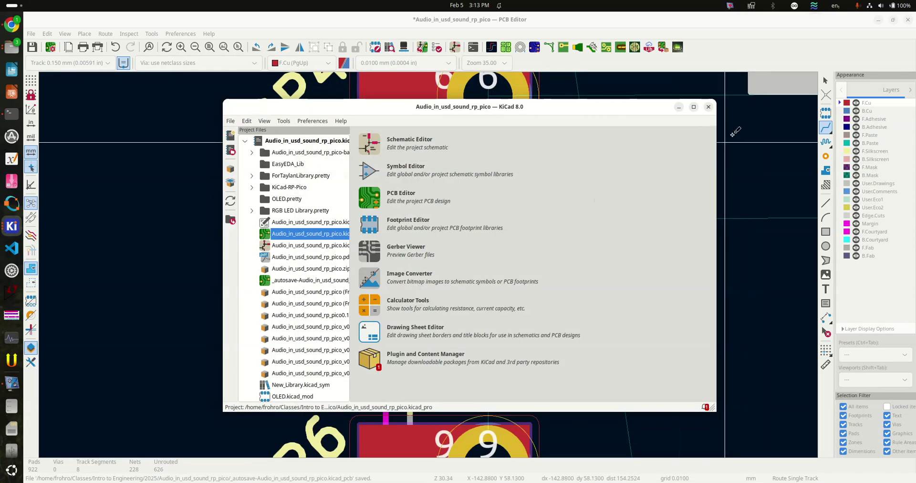
Undo both test tracks in the PCB Editor, leaving 0 track segments.
click(756, 52)
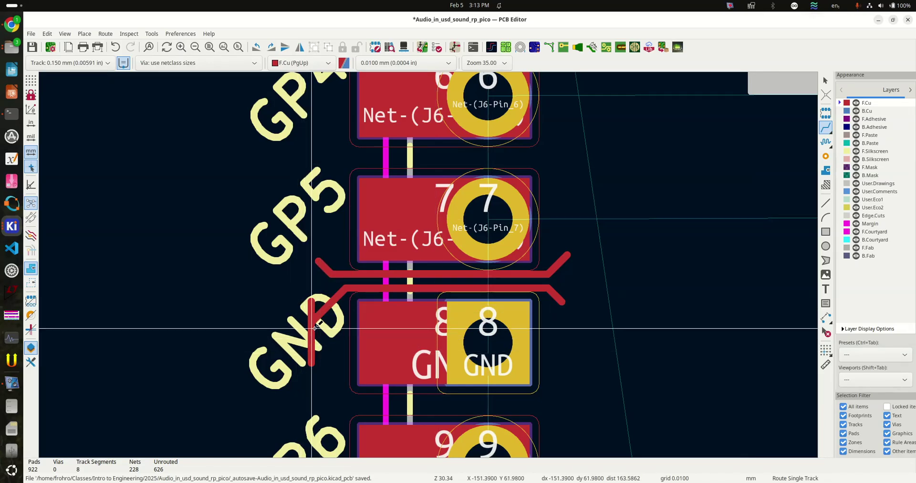
key(ctrl+z)
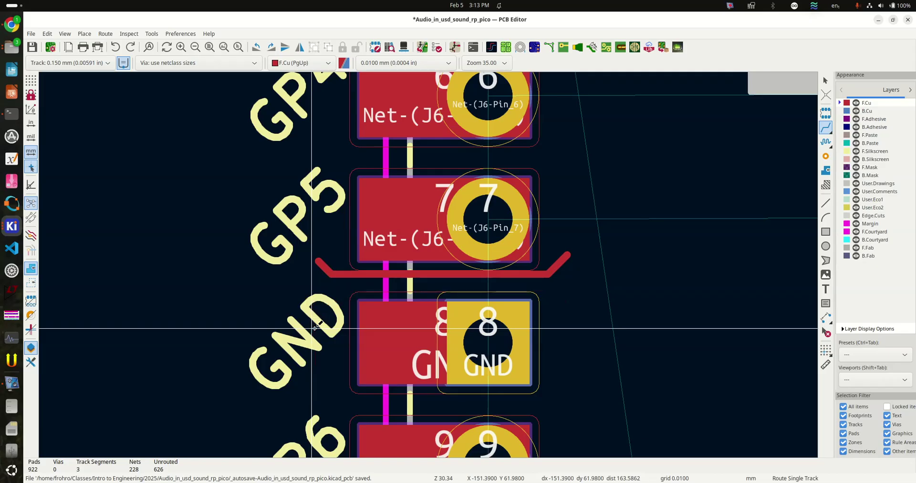
key(ctrl+z)
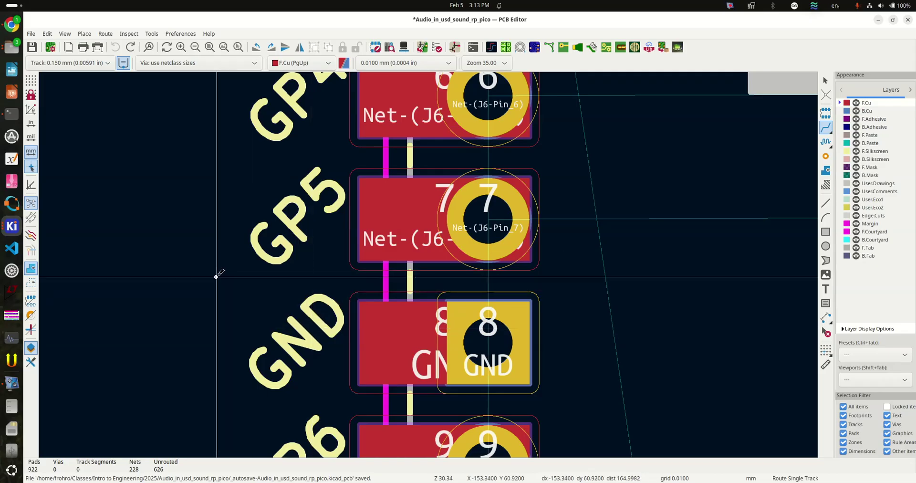